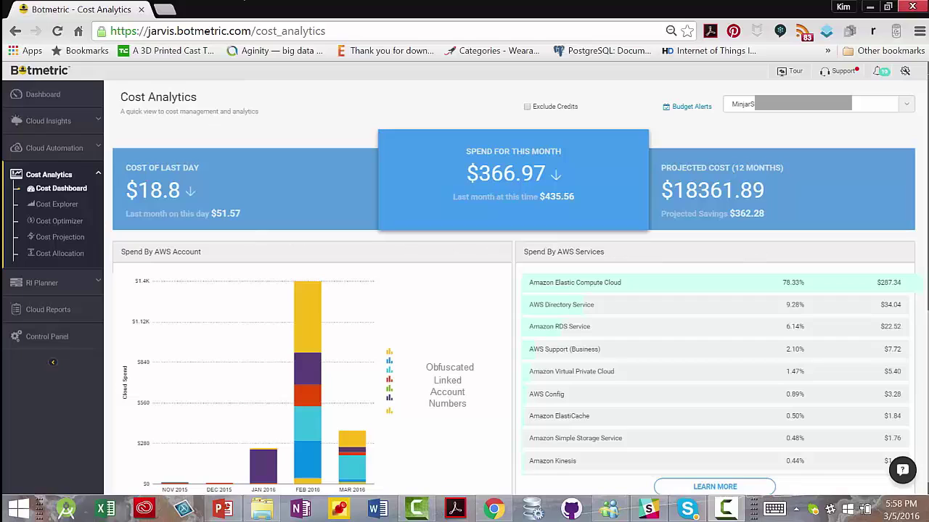
# Scroll down to the ECU/VCPU cost chart showing about $0.06 daily per-vCPU cost over 7 days.
pyautogui.scroll(-2, 149, 106)
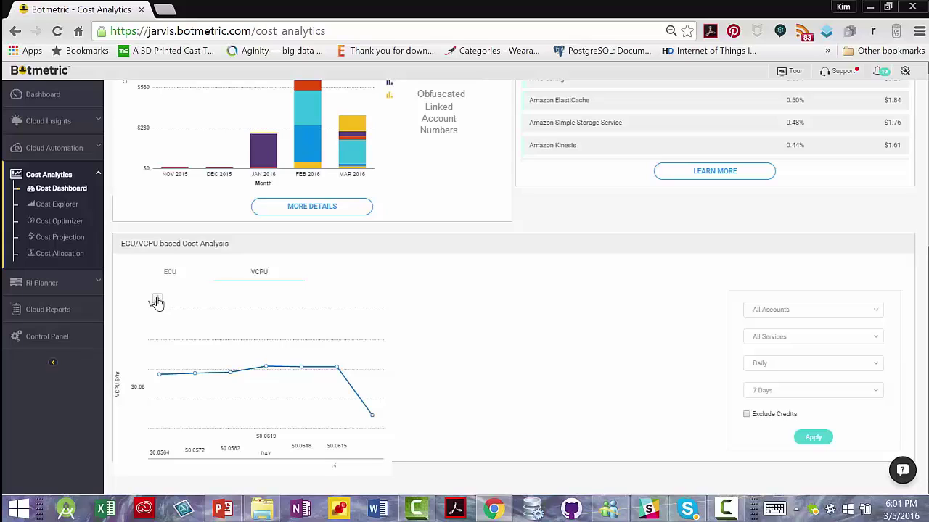
pyautogui.click(169, 272)
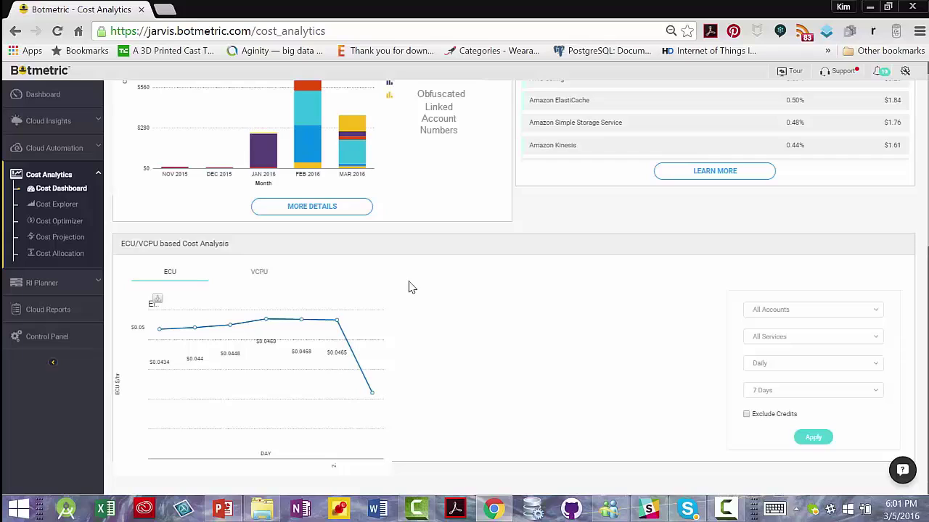
pyautogui.click(255, 278)
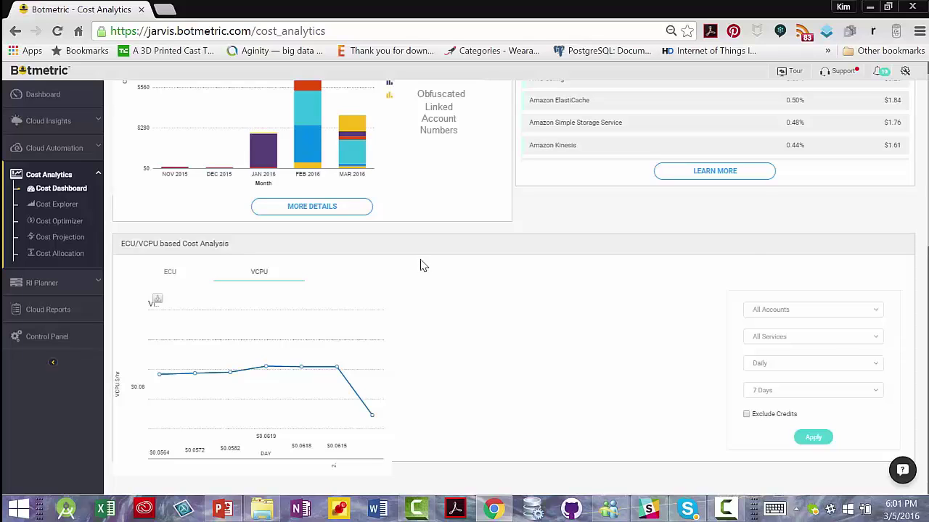
# In Cost Explorer, show account spend stacked then grouped, reveal all breakdown tabs, then view Cost Optimizer.
pyautogui.click(59, 206)
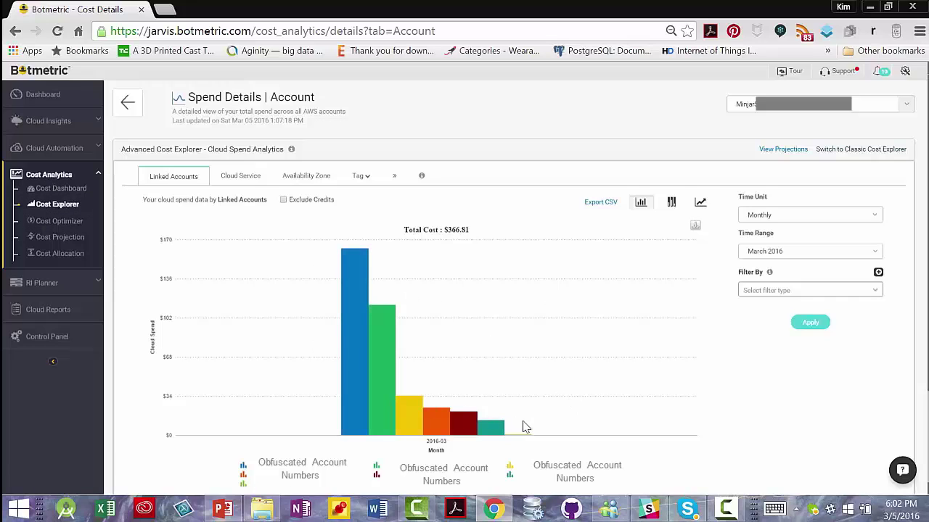
pyautogui.click(672, 204)
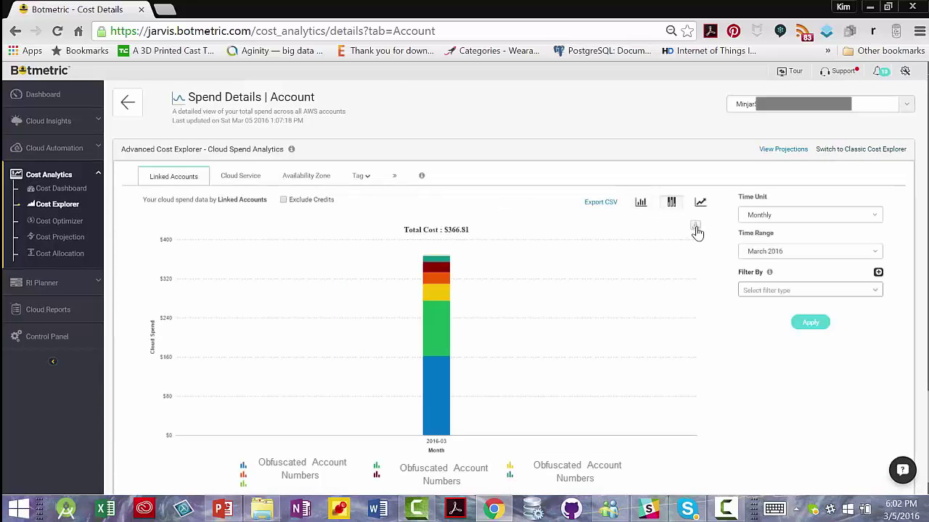
pyautogui.click(641, 203)
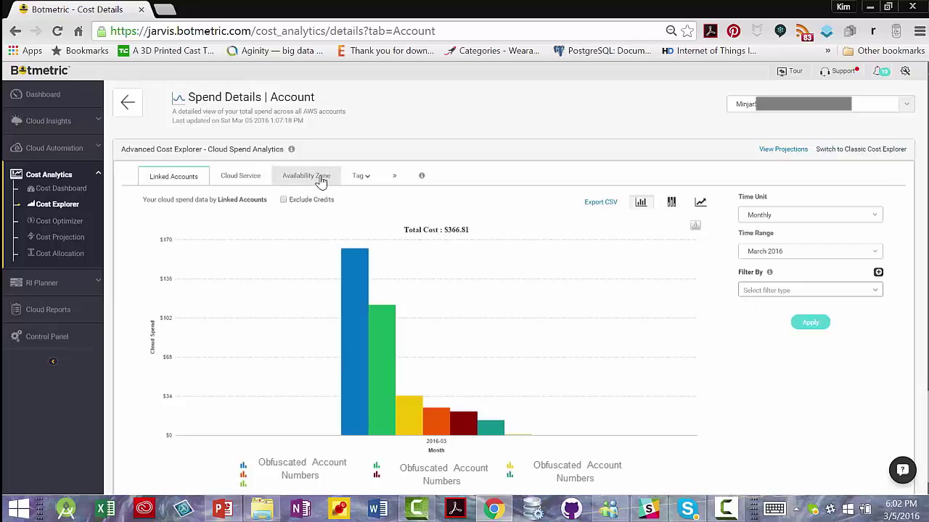
pyautogui.click(394, 176)
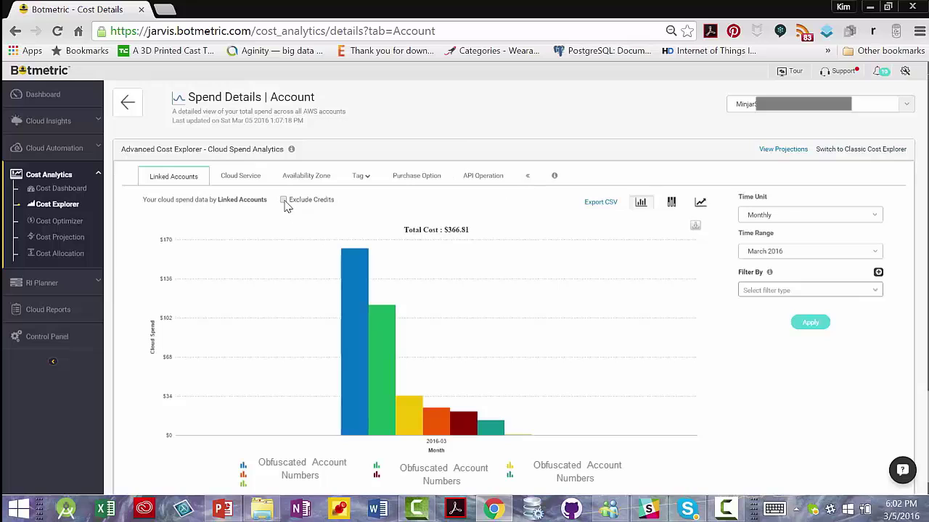
pyautogui.click(64, 221)
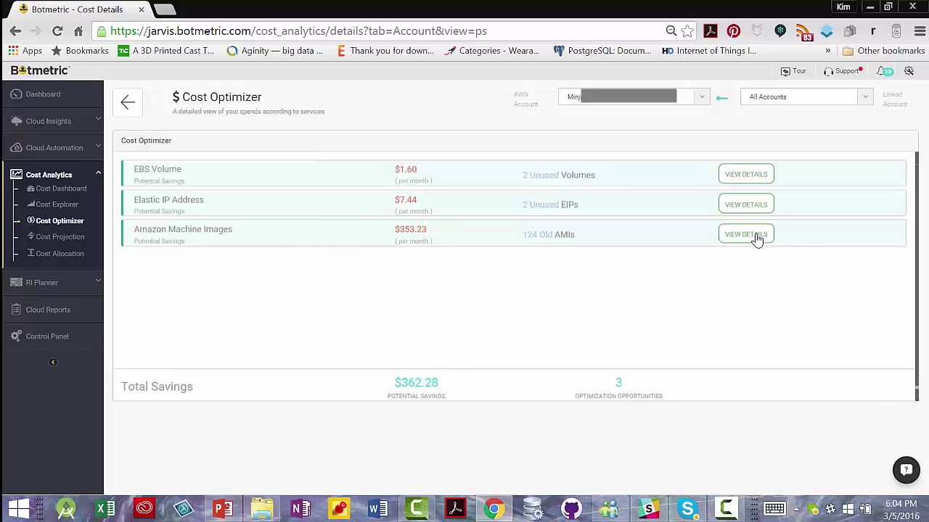
# View the Cost Projection chart, then move on to Cost Allocation by tags.
pyautogui.click(58, 238)
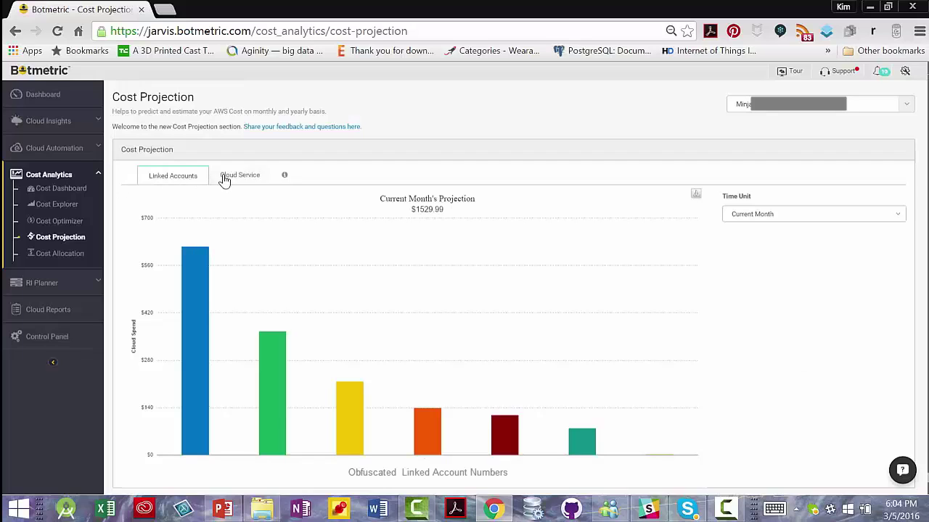
pyautogui.click(61, 259)
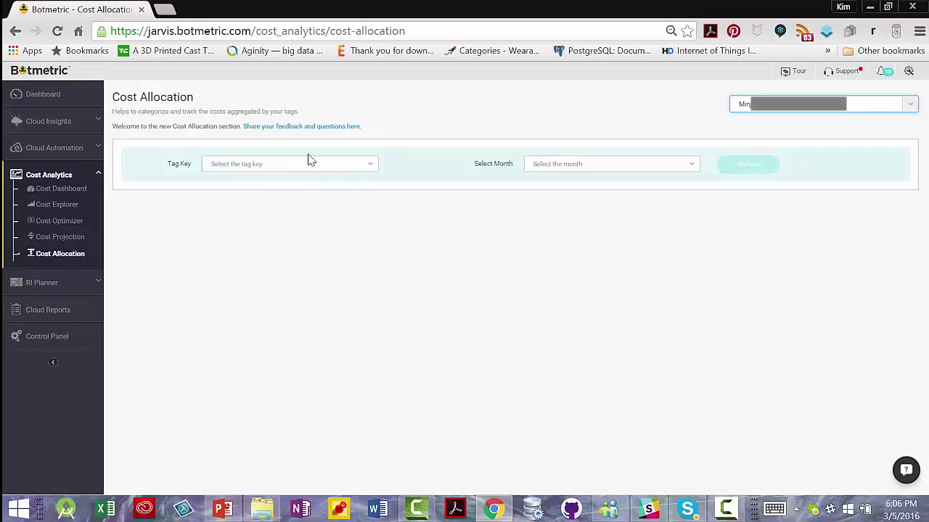
# Run cost allocation for the user:Environment tag key for February-2016.
pyautogui.click(372, 168)
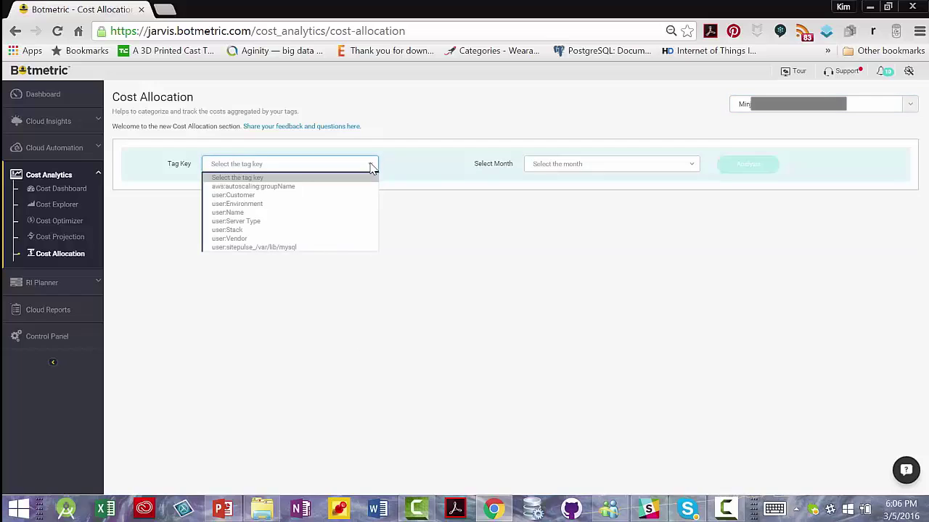
pyautogui.click(241, 205)
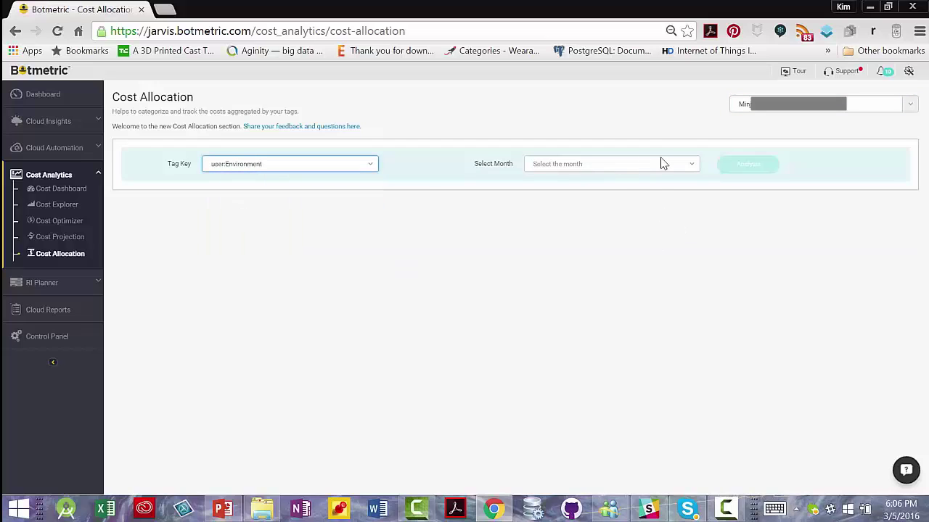
pyautogui.click(693, 166)
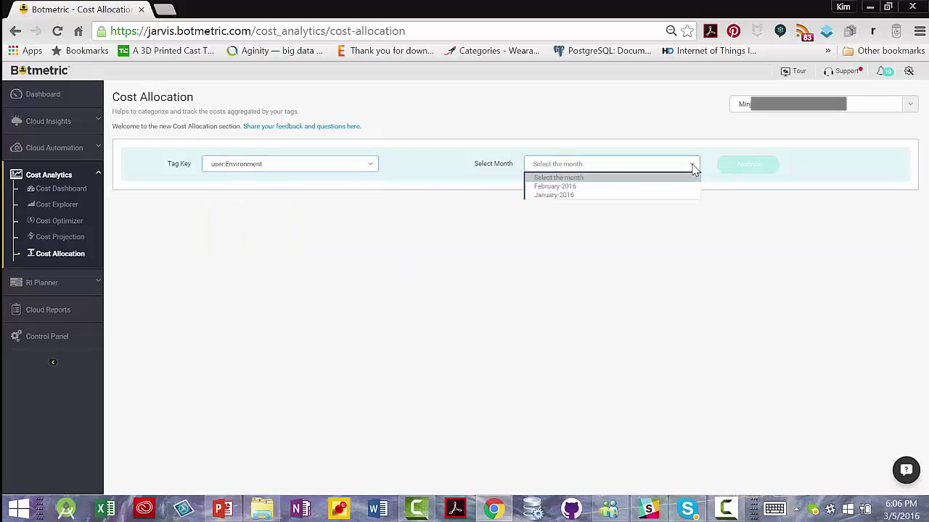
pyautogui.click(556, 187)
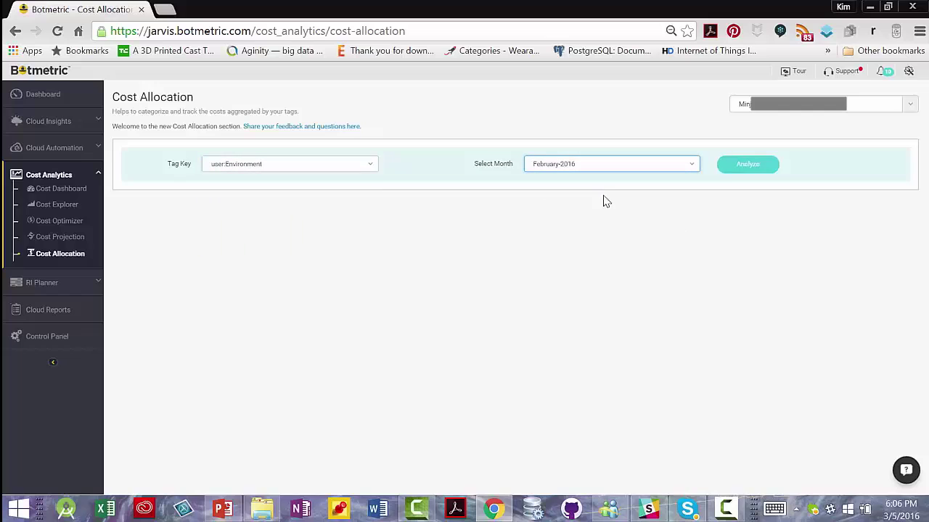
pyautogui.click(736, 167)
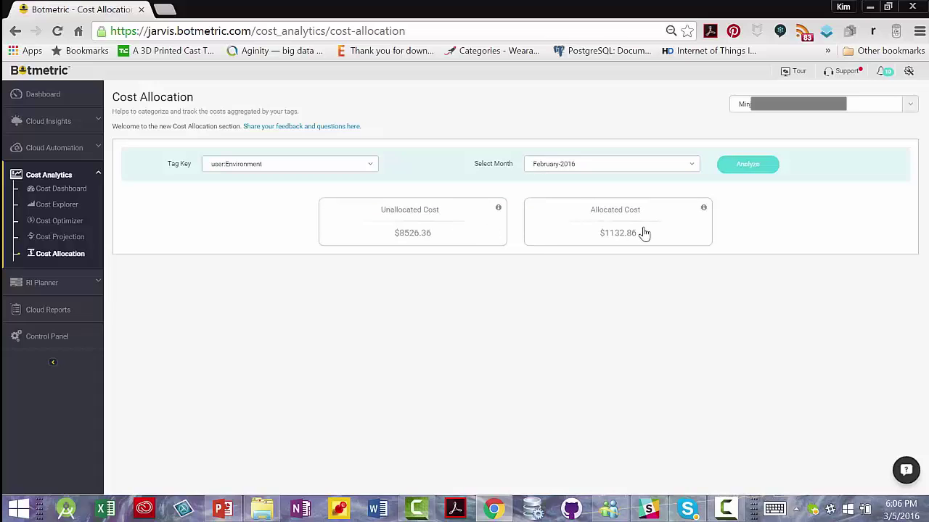
# Drill into unallocated Amazon Elastic Compute Cloud costs and allocate the first RunInstances line item.
pyautogui.click(460, 231)
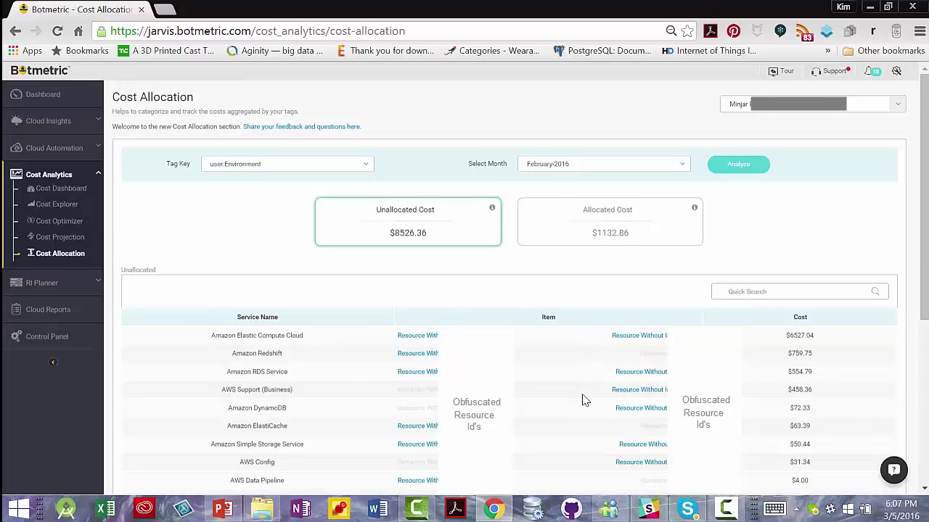
pyautogui.scroll(-1, 582, 398)
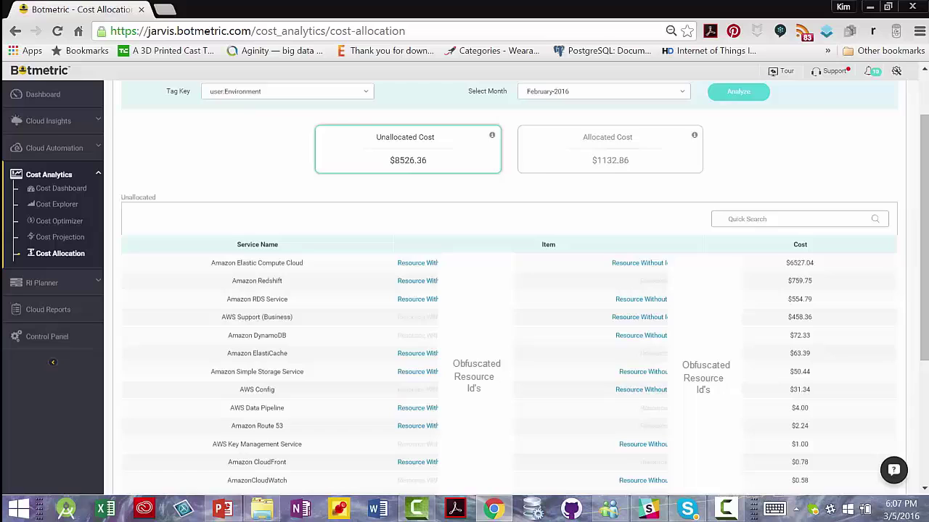
pyautogui.click(408, 148)
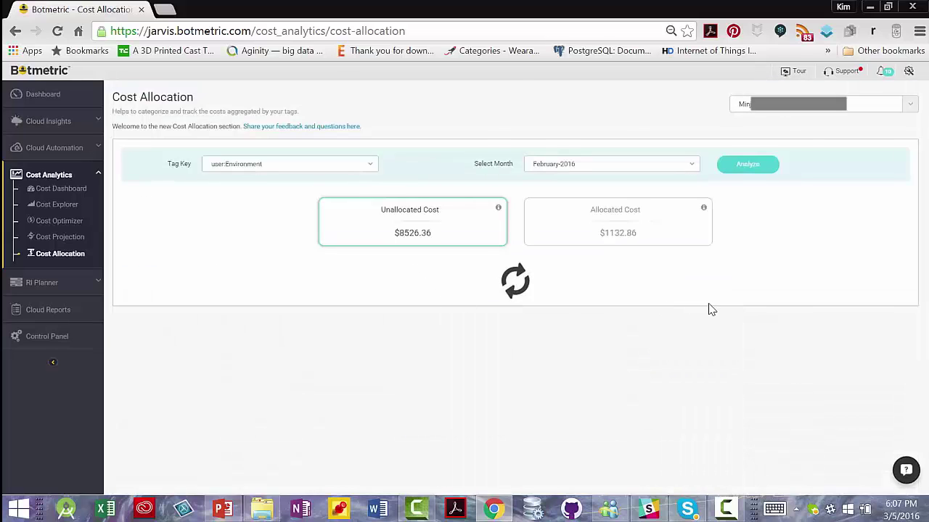
pyautogui.click(140, 196)
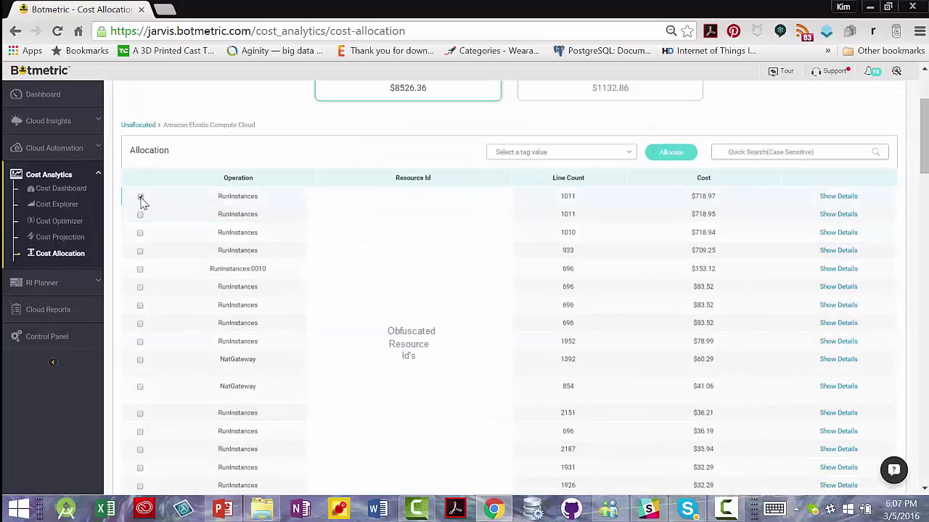
pyautogui.click(674, 160)
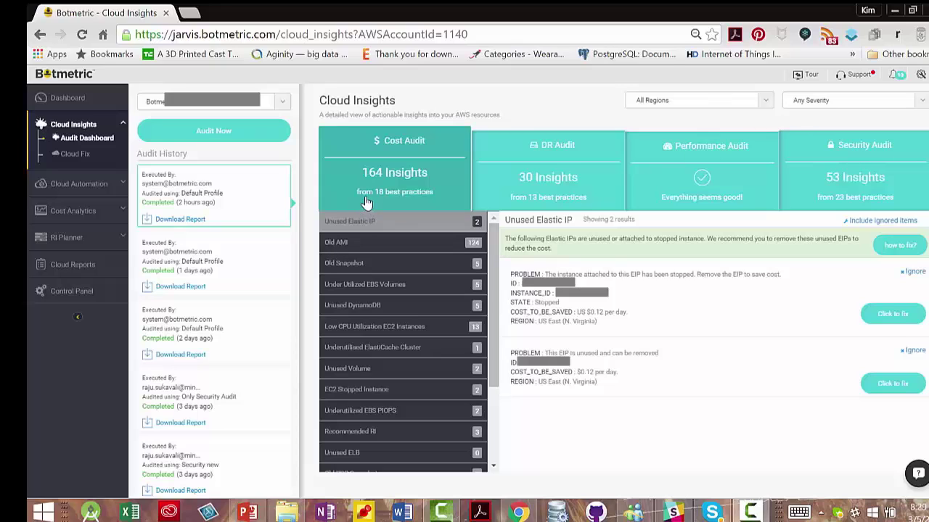
# View the Old AMI findings in the Cost Audit list.
pyautogui.click(336, 243)
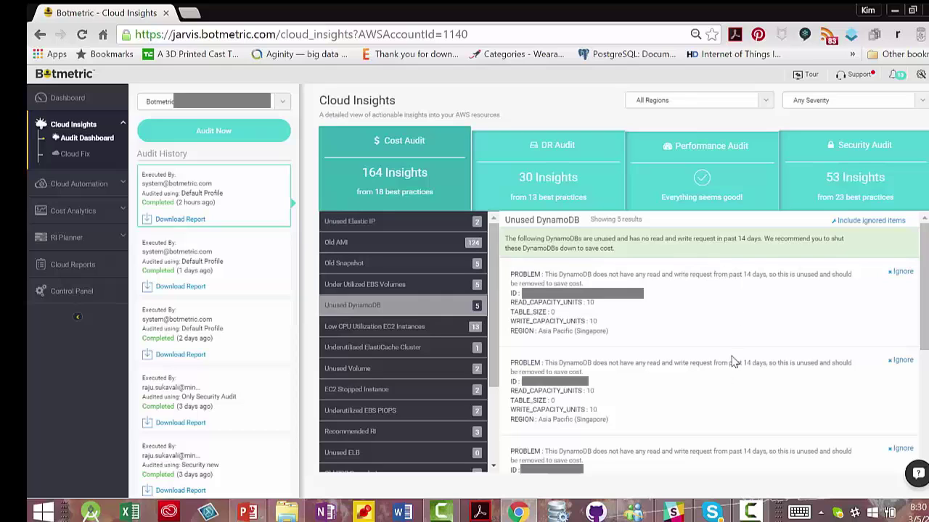
# Review the Low CPU Utilization EC2 Instances findings, then switch to the DR Audit insights.
pyautogui.click(358, 326)
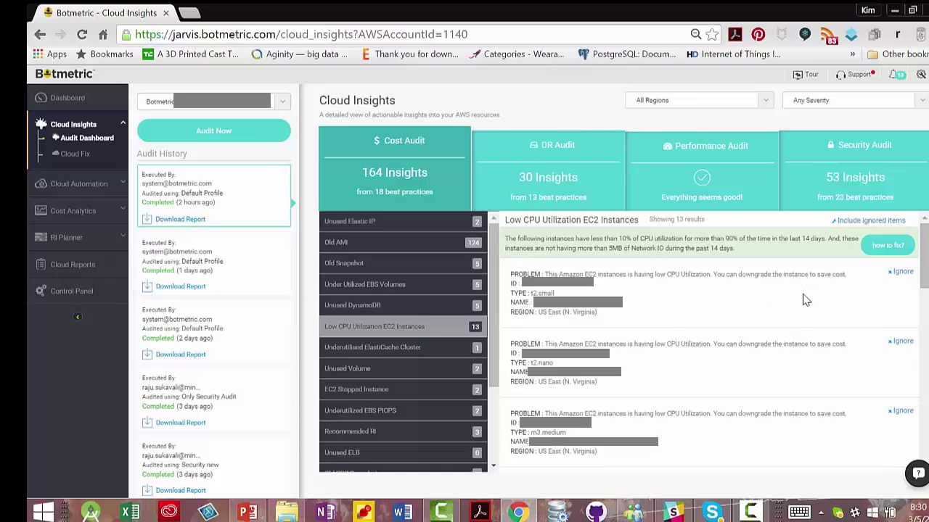
pyautogui.click(562, 170)
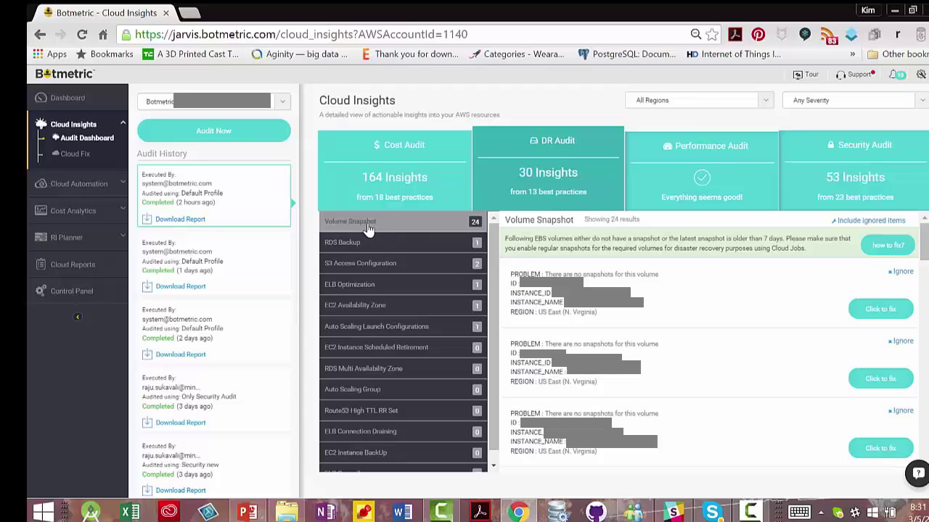
# View the EC2 Availability Zone finding on unevenly distributed instances in us-east-1.
pyautogui.click(363, 308)
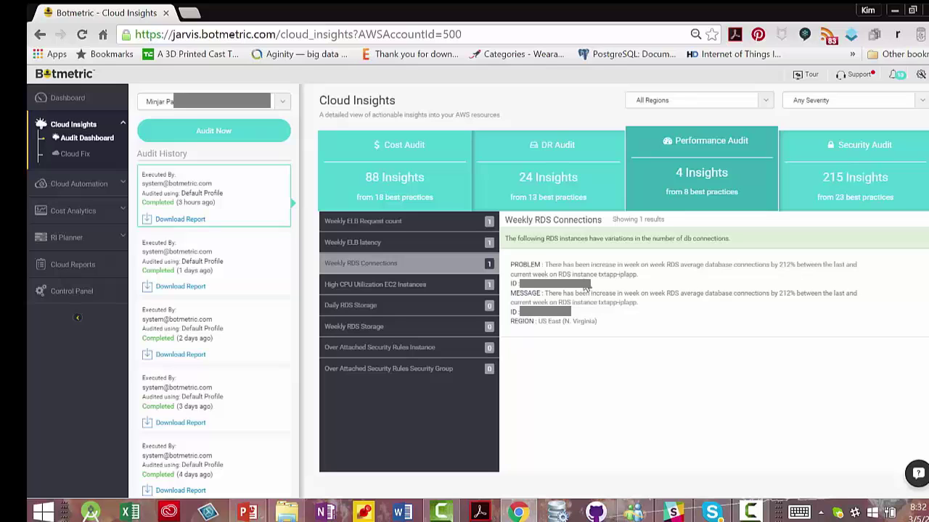
# View the High CPU Utilization EC2 Instances finding recommending an m3.medium upgrade.
pyautogui.click(363, 286)
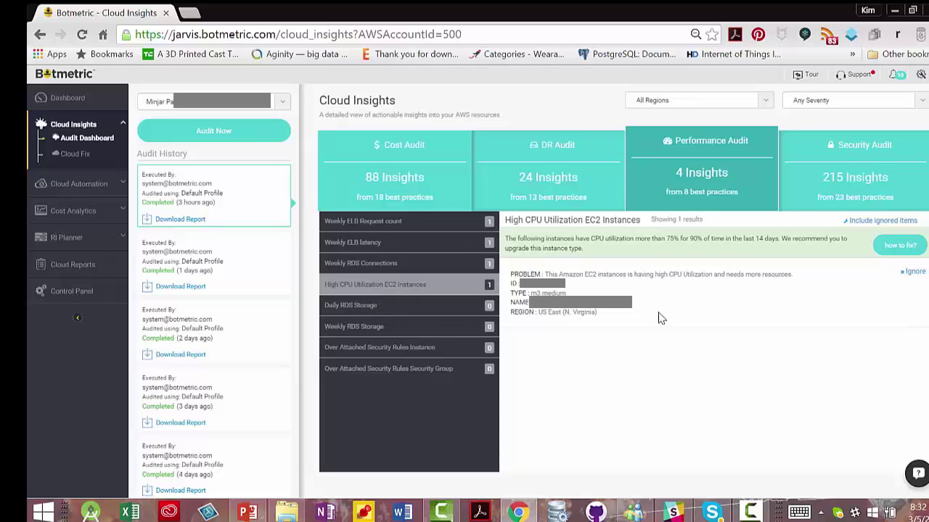
# In Security Audit, review the Security Group and Unused IAM Access Keys findings.
pyautogui.click(846, 150)
pyautogui.click(348, 266)
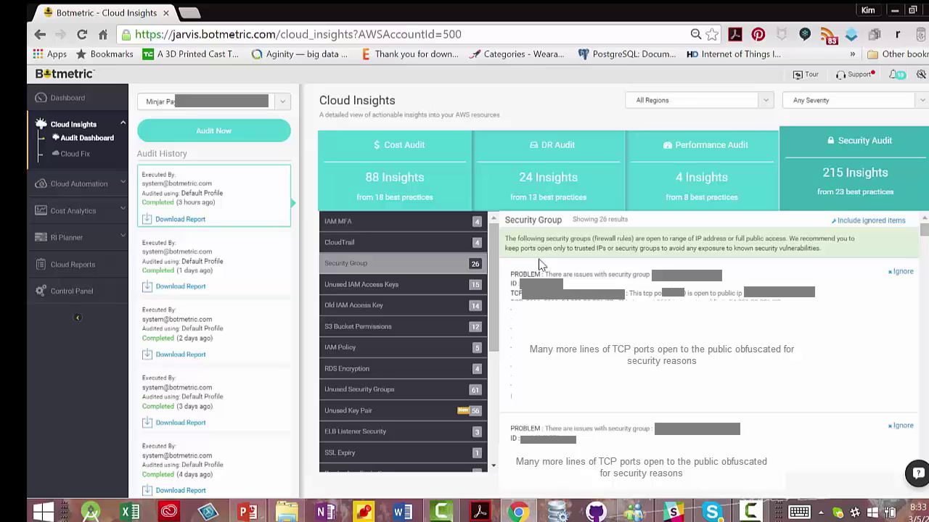
pyautogui.click(357, 291)
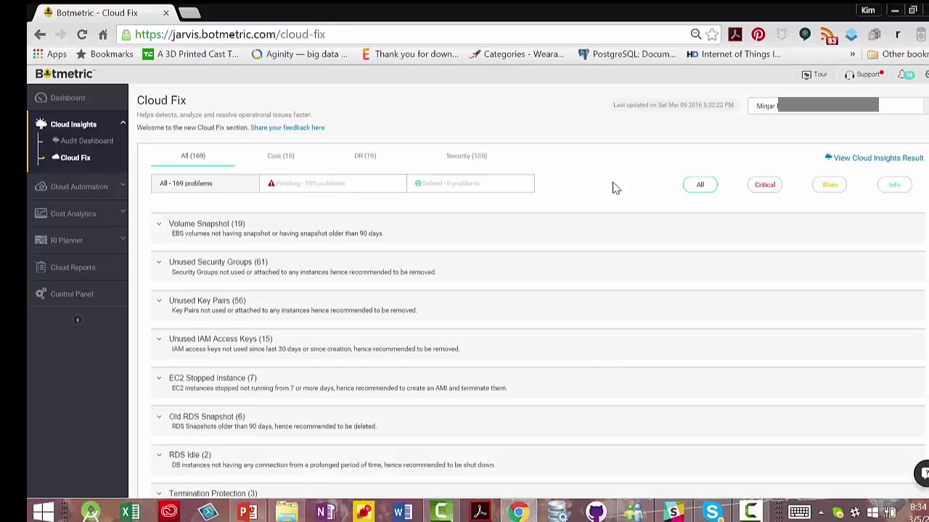
# Expand the Unused IAM Access Keys (15) group and scroll through its individual keys.
pyautogui.click(222, 345)
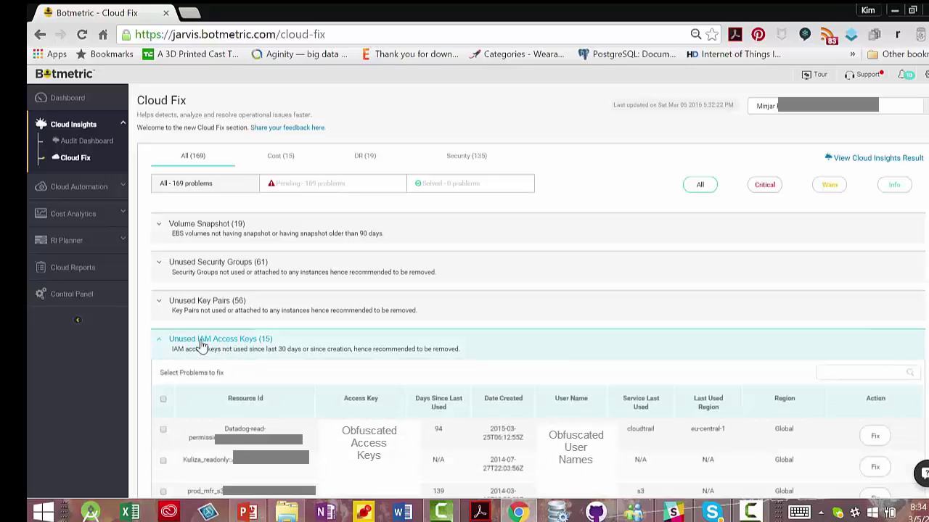
pyautogui.scroll(-3, 431, 328)
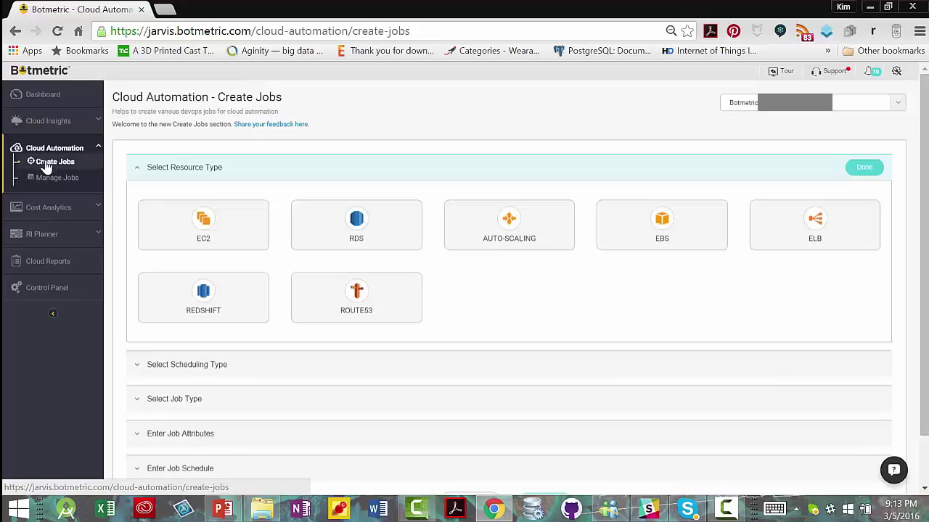
# Create an EC2 cron job of type 'Stop EC2 machines based on instance tags'.
pyautogui.click(221, 243)
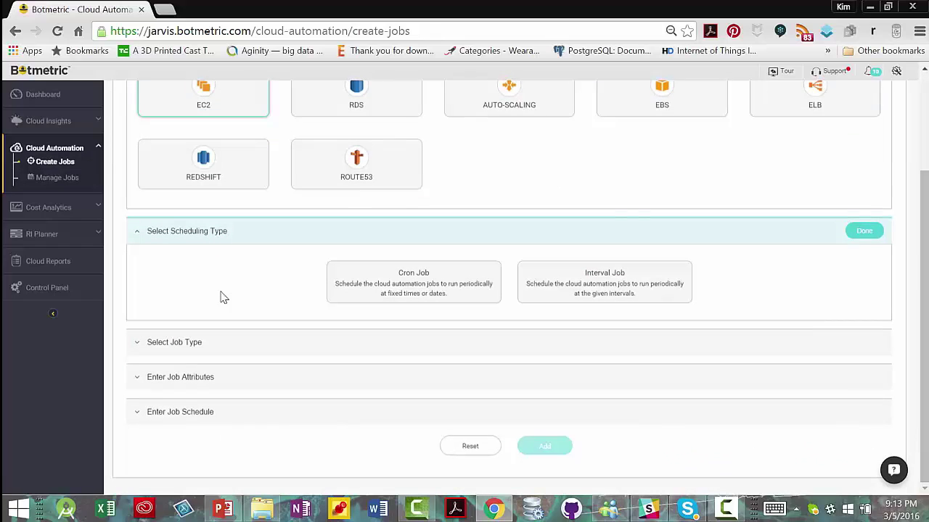
pyautogui.click(435, 289)
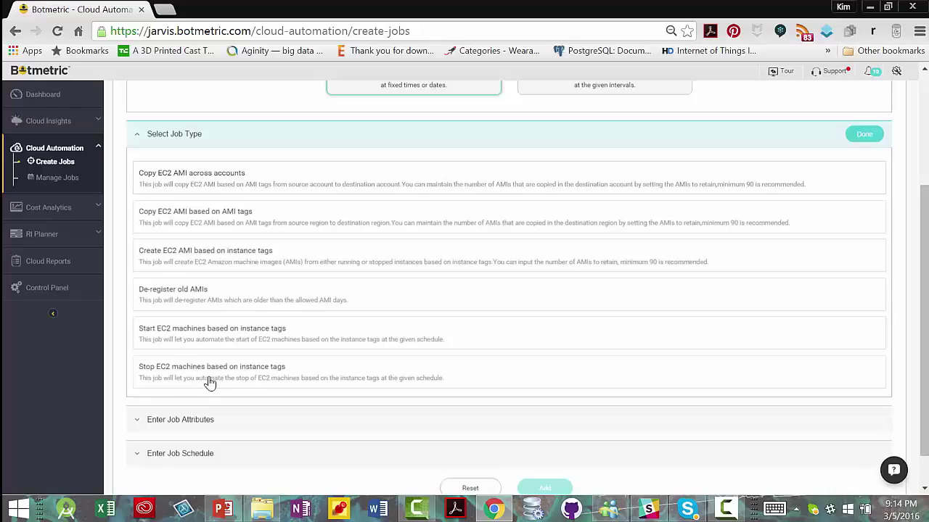
pyautogui.click(210, 368)
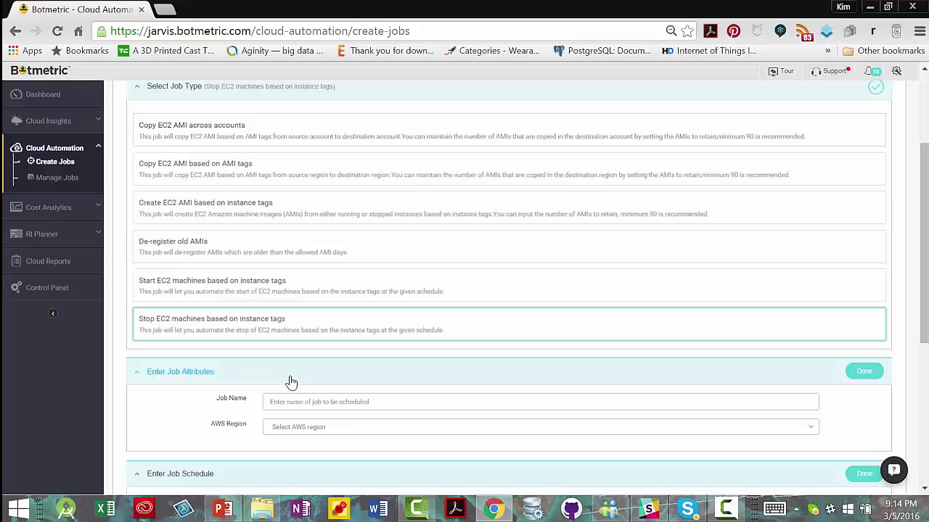
pyautogui.moveTo(927, 521)
# Go to Manage Jobs to view the existing automation jobs.
pyautogui.click(52, 178)
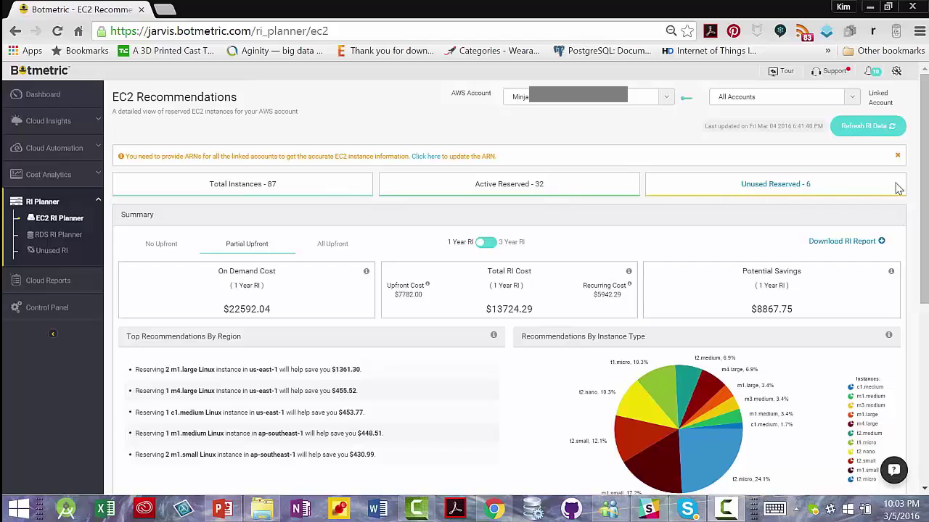
pyautogui.scroll(-1, 923, 206)
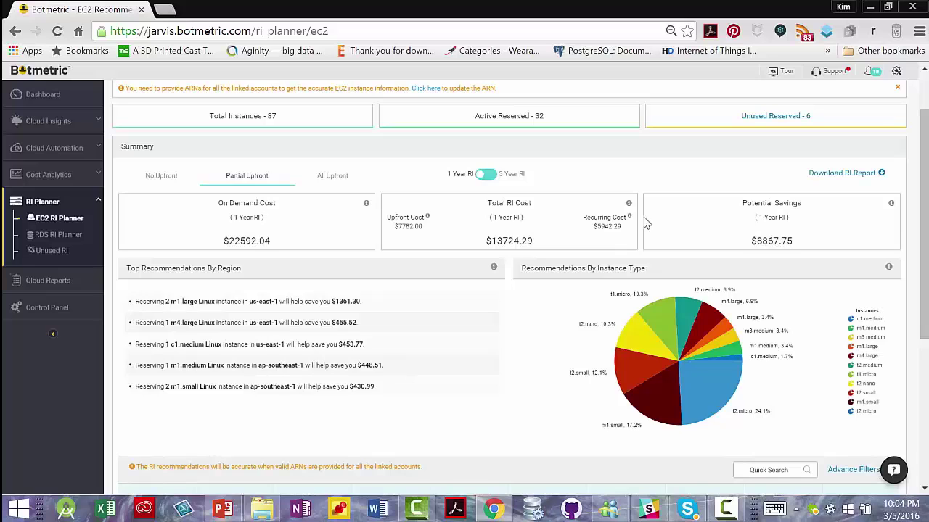
pyautogui.moveTo(924, 217); pyautogui.dragTo(925, 267)
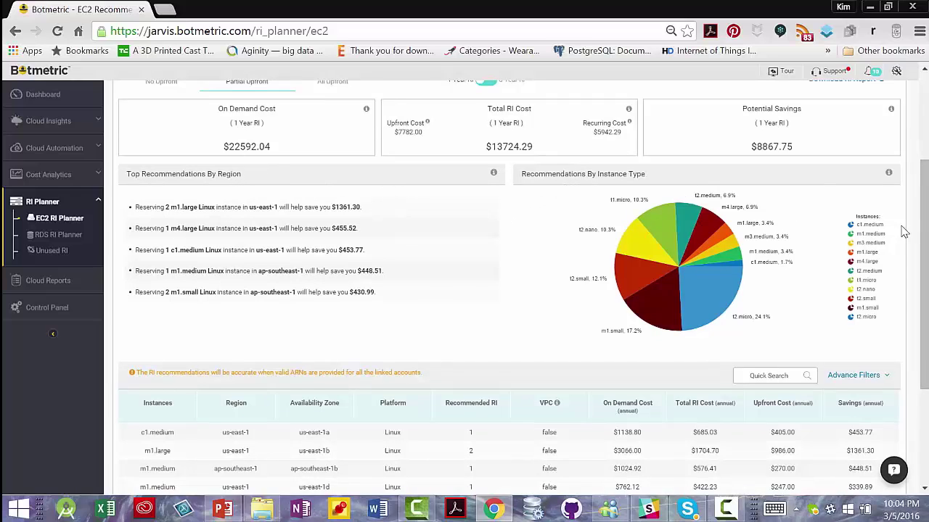
pyautogui.scroll(-3, 905, 232)
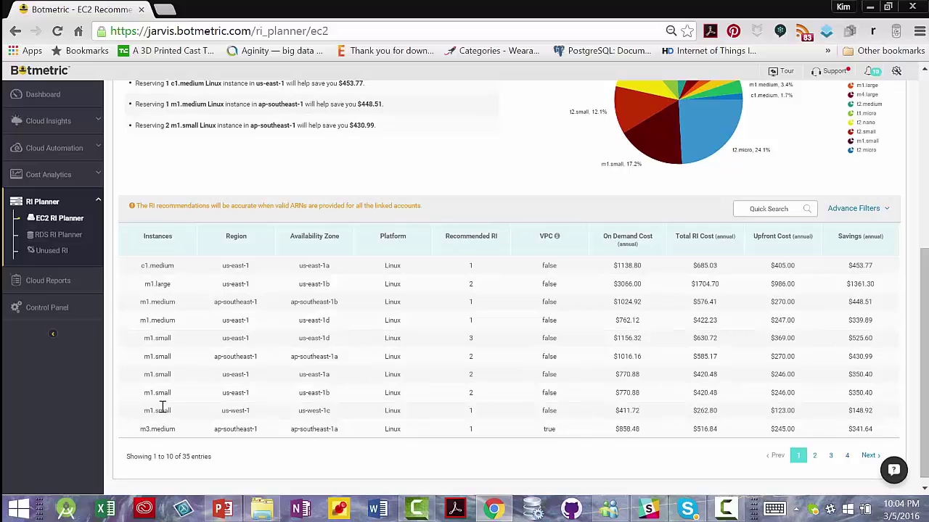
# Show the Unused RI recommendation for m3.large: modify to m3.medium, saving $49.80/month.
pyautogui.click(47, 240)
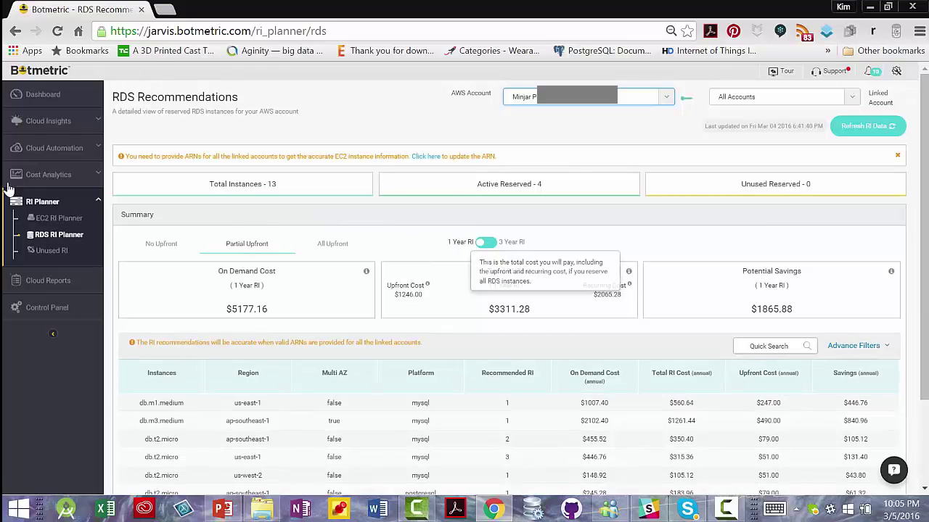
pyautogui.click(47, 252)
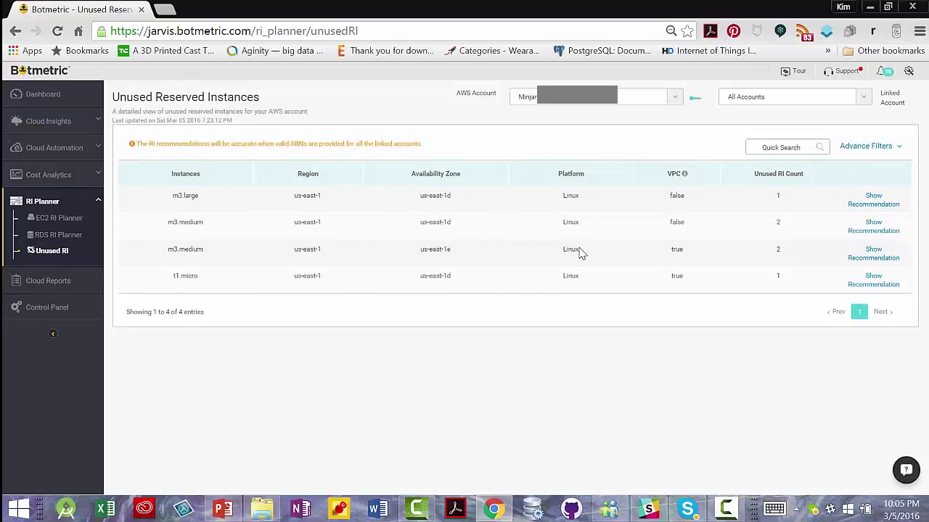
pyautogui.click(866, 206)
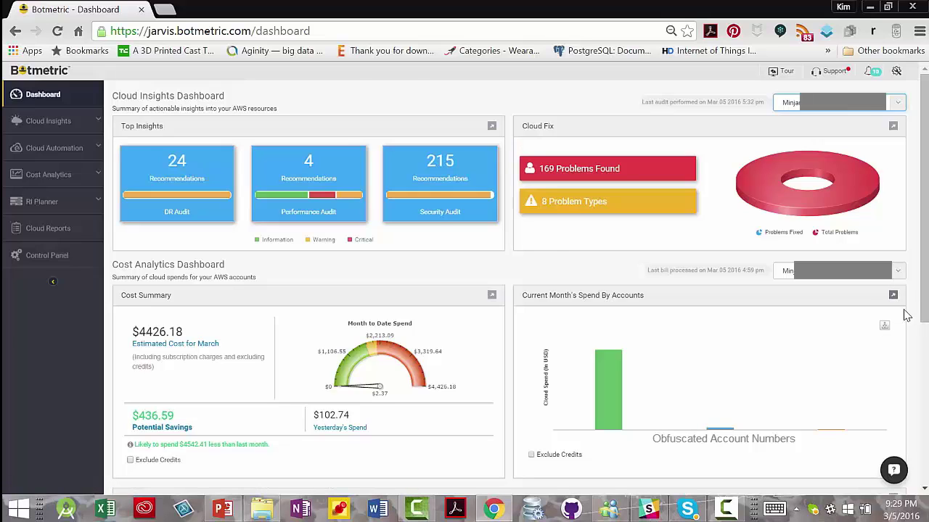
# Apply the RI Utilization graph filters All Accounts, EC2 and Last 30 days.
pyautogui.scroll(-4, 888, 296)
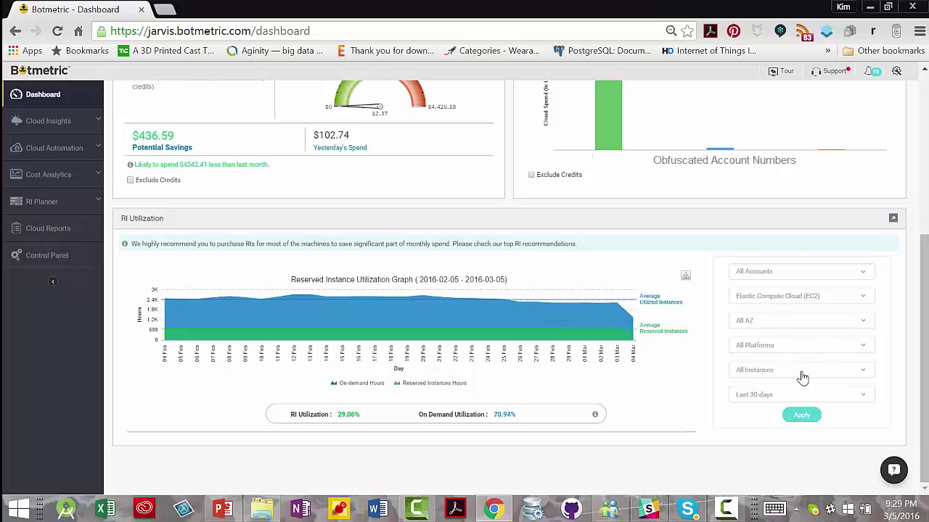
pyautogui.click(806, 415)
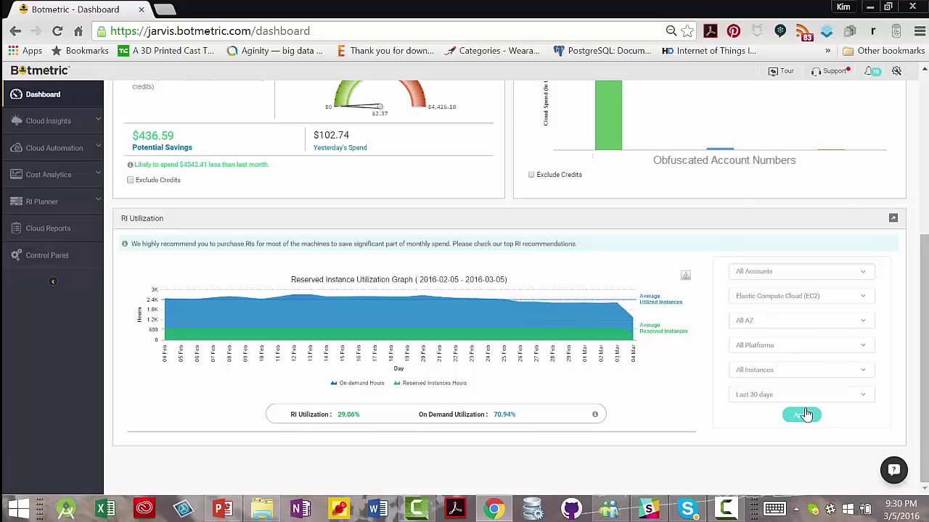
pyautogui.moveTo(296, 429)
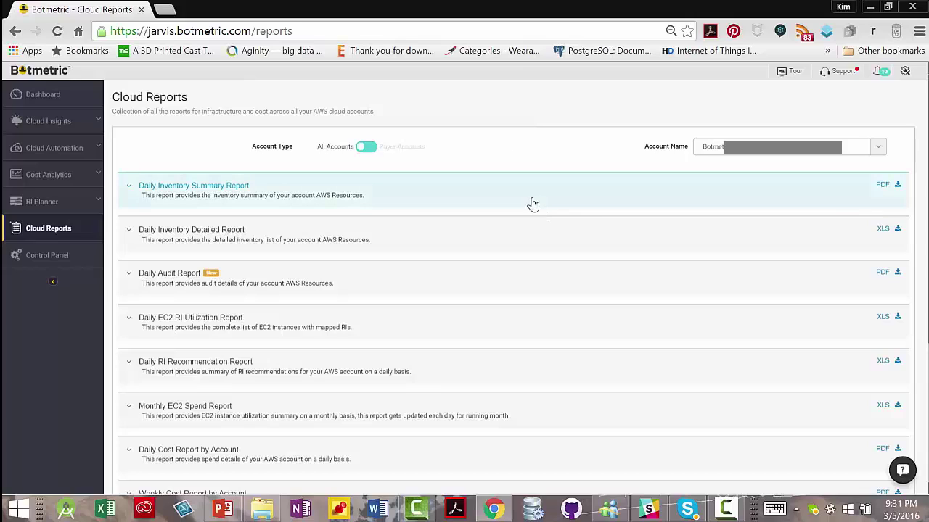
# Open the Control Panel with Account Management, Audit Preferences and Accounts Access Management.
pyautogui.click(45, 259)
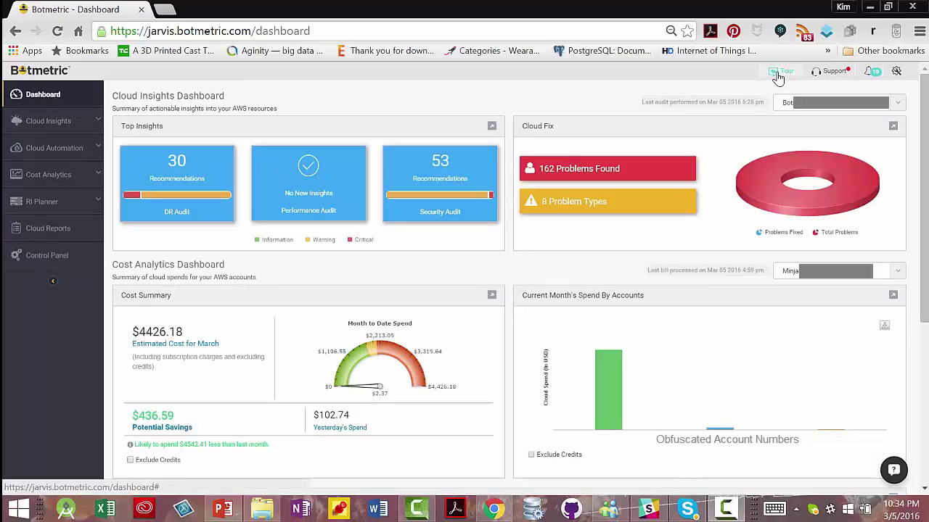
# Check Support options and notifications, then start a chat with the Botmetric Team.
pyautogui.click(831, 72)
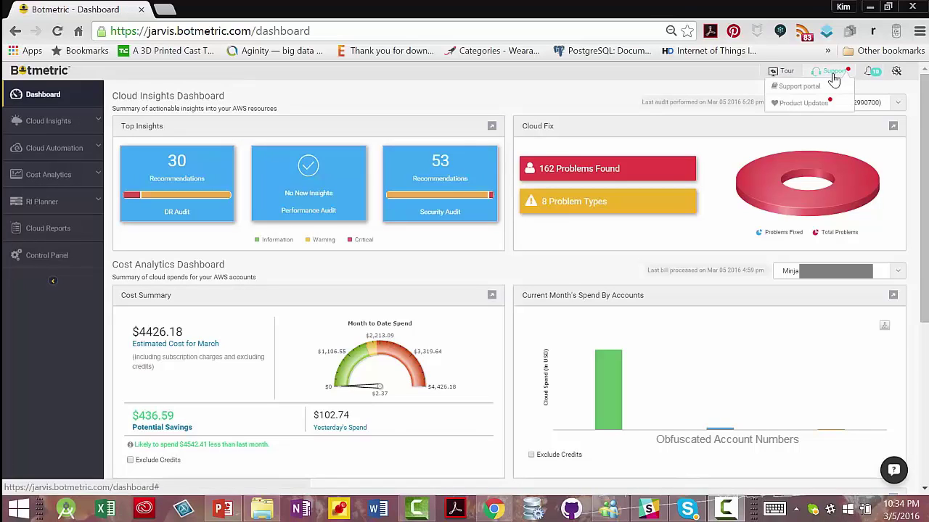
pyautogui.click(872, 73)
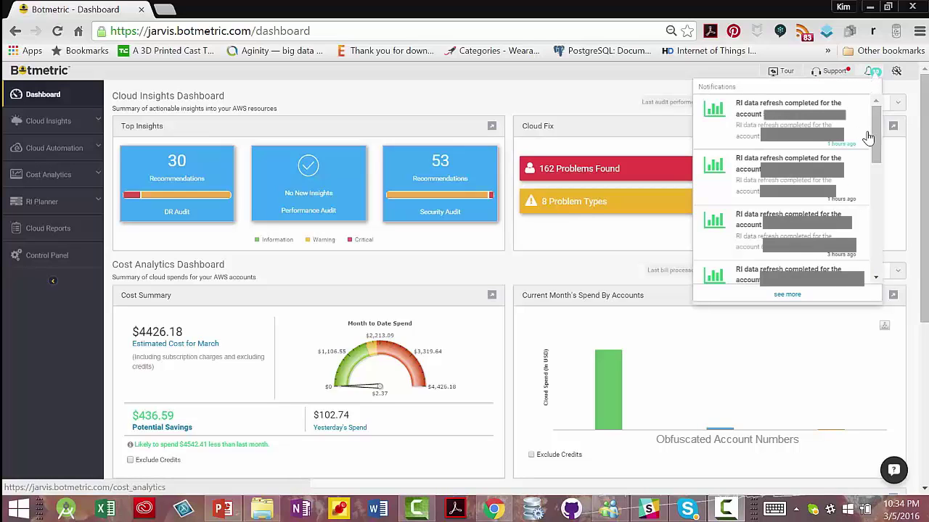
pyautogui.moveTo(875, 138); pyautogui.dragTo(875, 213)
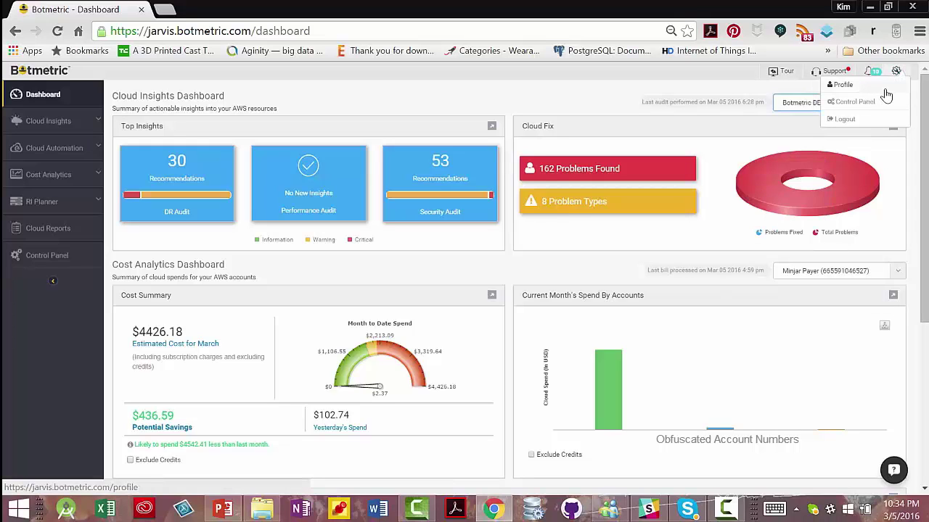
pyautogui.click(893, 470)
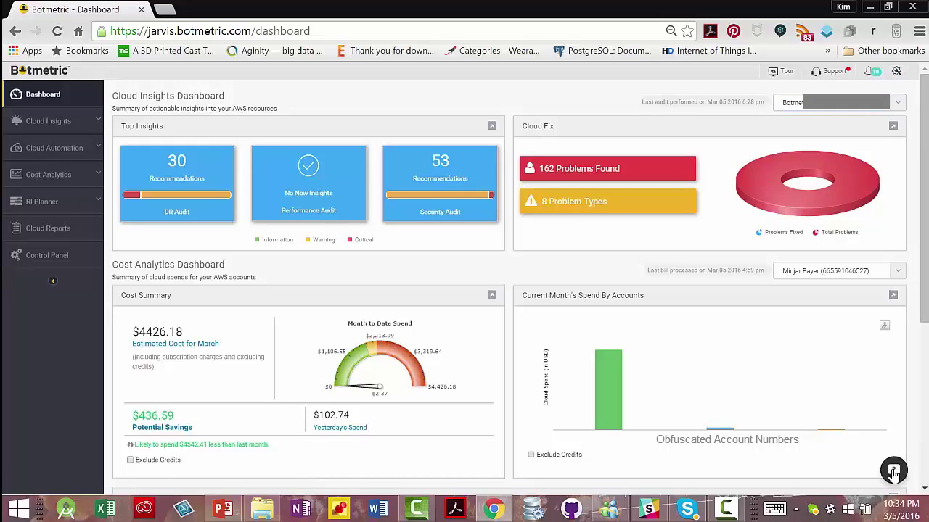